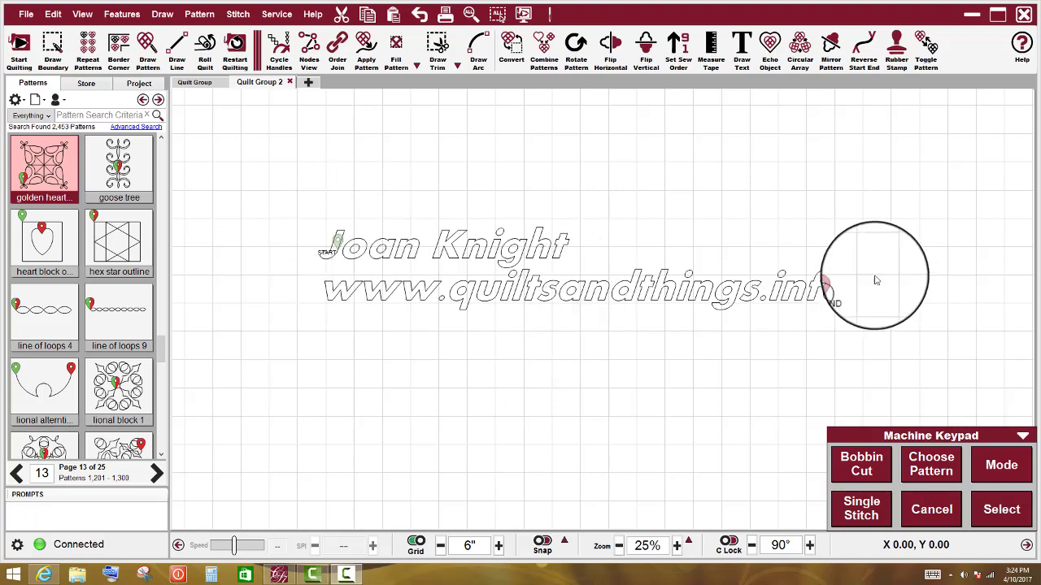
# Select and deselect the lettering text pattern, then zoom the canvas from 25% to 49%.
pyautogui.click(627, 300)
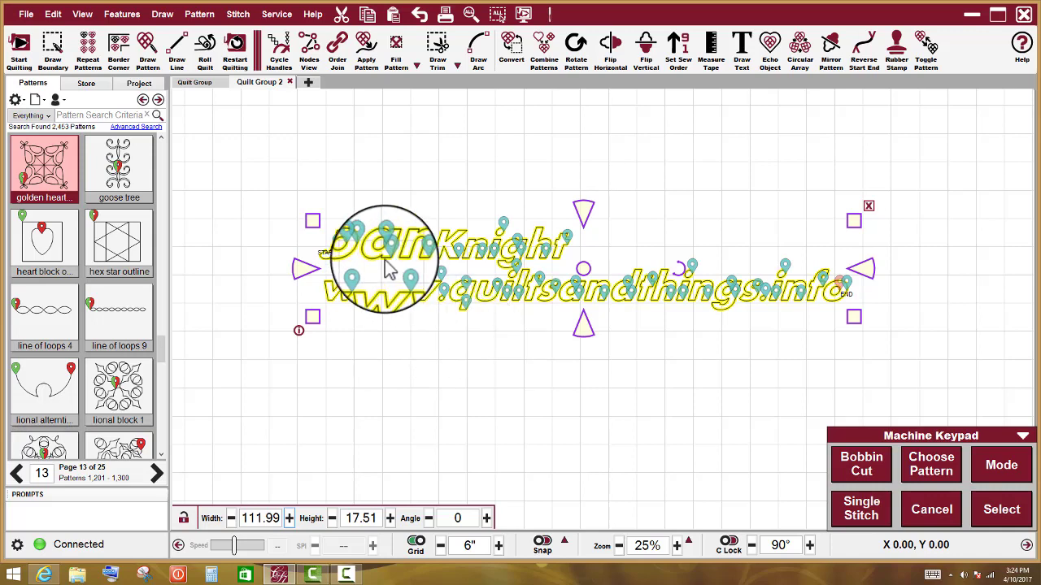
pyautogui.click(475, 343)
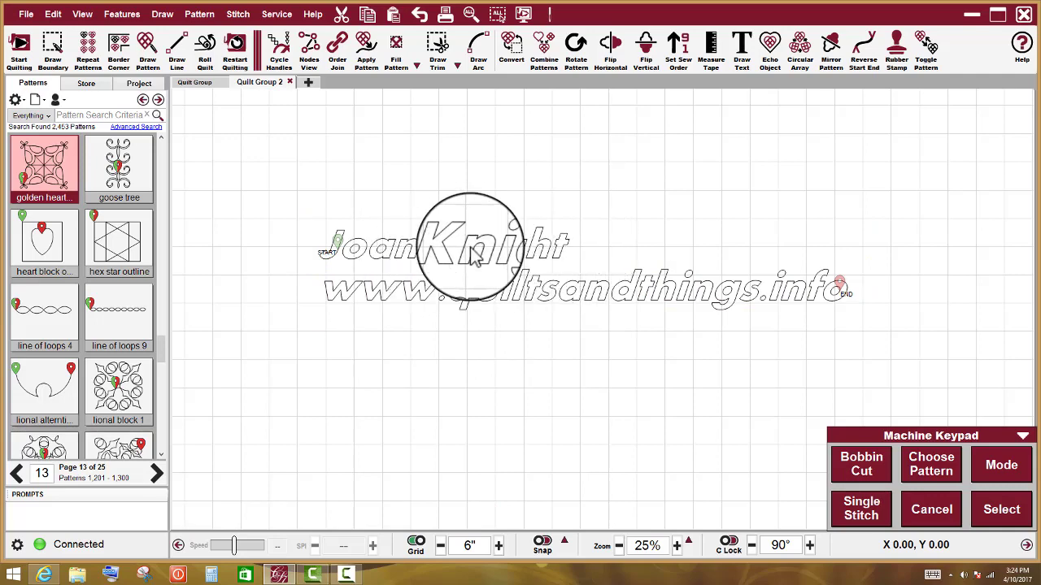
pyautogui.scroll(2, 447, 253)
pyautogui.scroll(1, 502, 275)
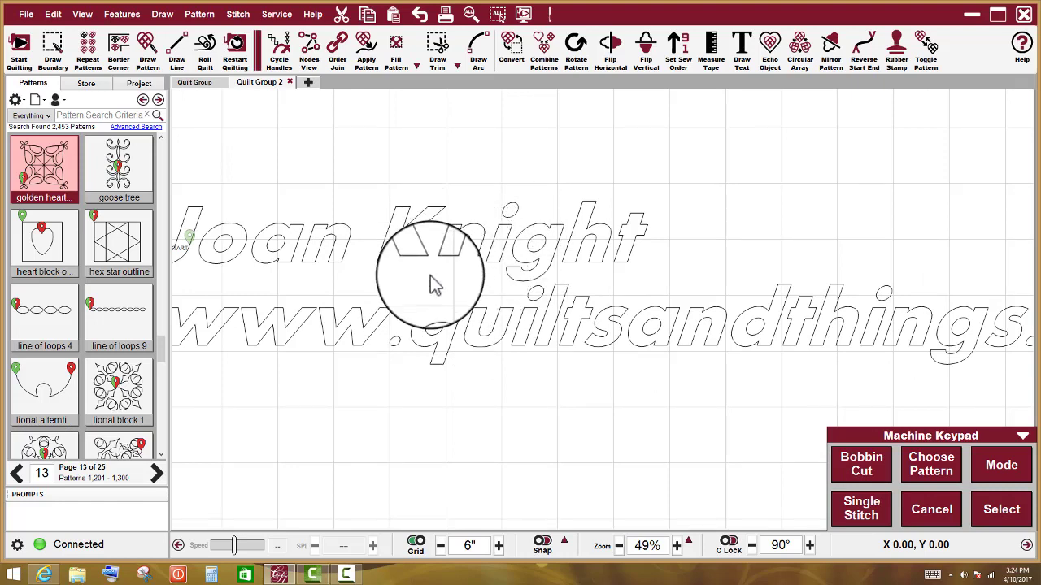
pyautogui.click(569, 341)
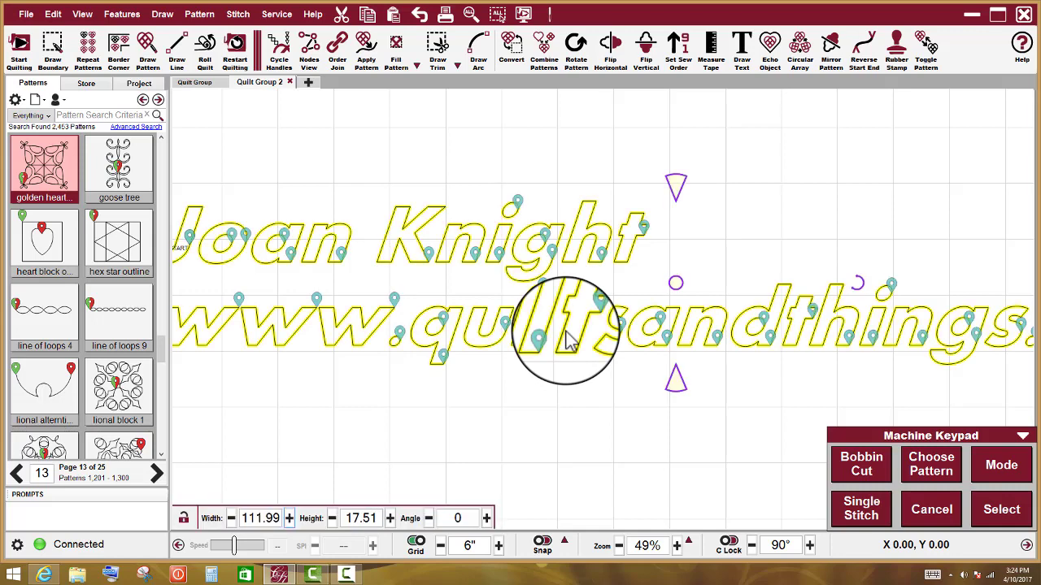
pyautogui.click(309, 49)
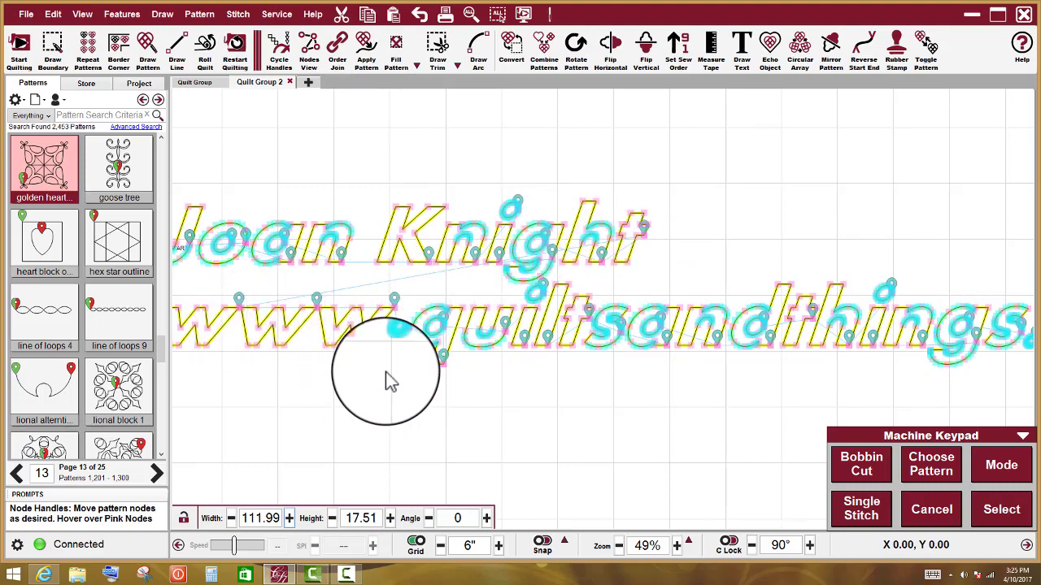
pyautogui.scroll(5, 388, 366)
pyautogui.scroll(3, 406, 315)
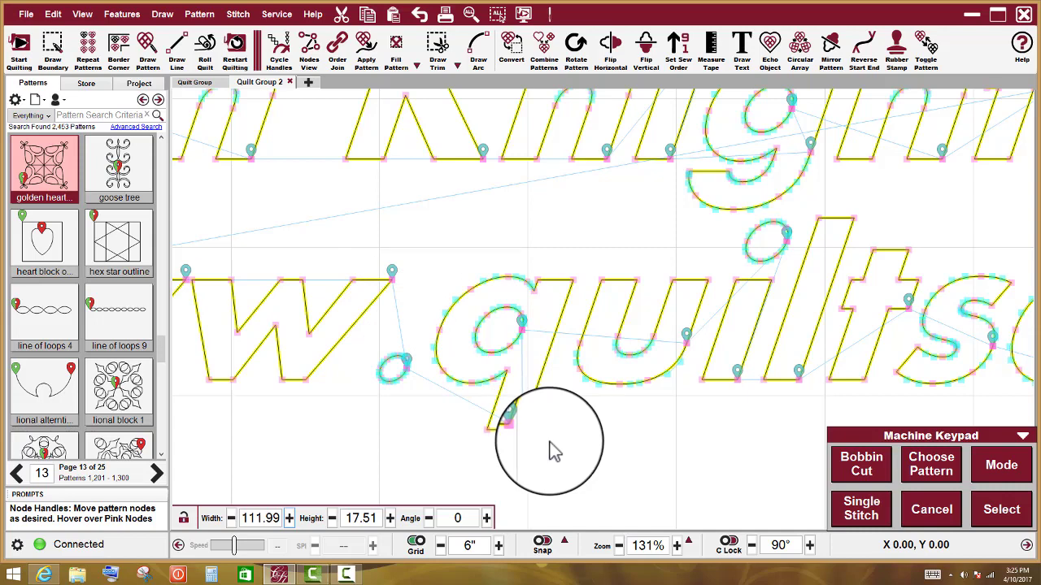
pyautogui.scroll(-3, 552, 451)
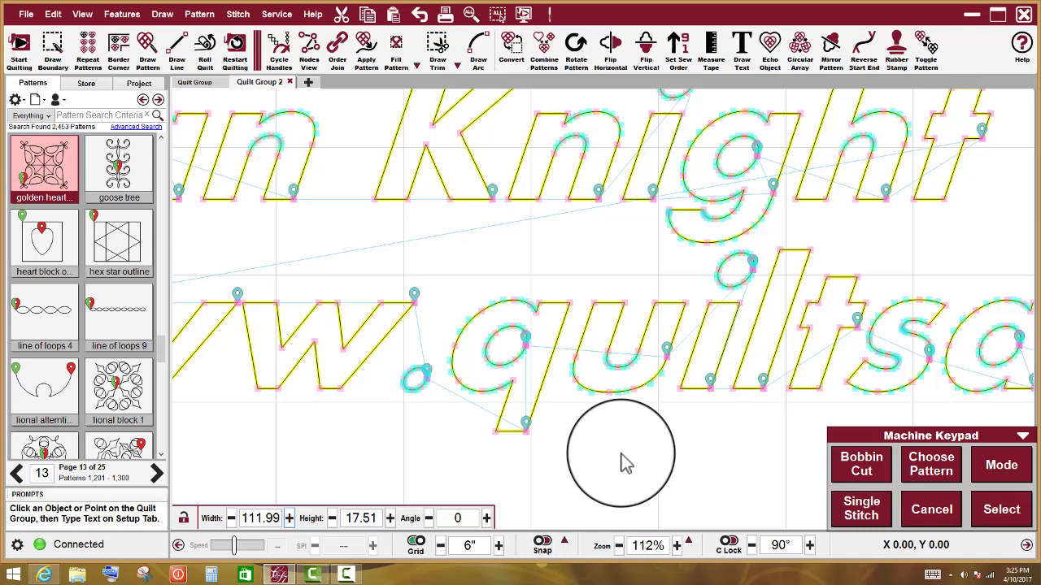
pyautogui.scroll(-8, 610, 447)
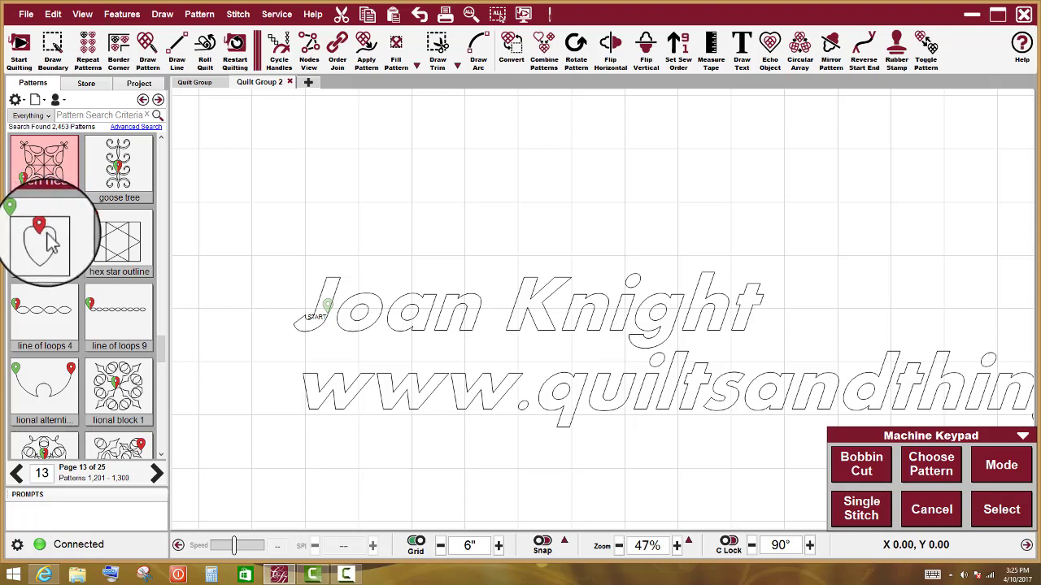
# Place the heart block outline pattern above the lettering.
pyautogui.click(47, 247)
pyautogui.moveTo(46, 246); pyautogui.dragTo(317, 216)
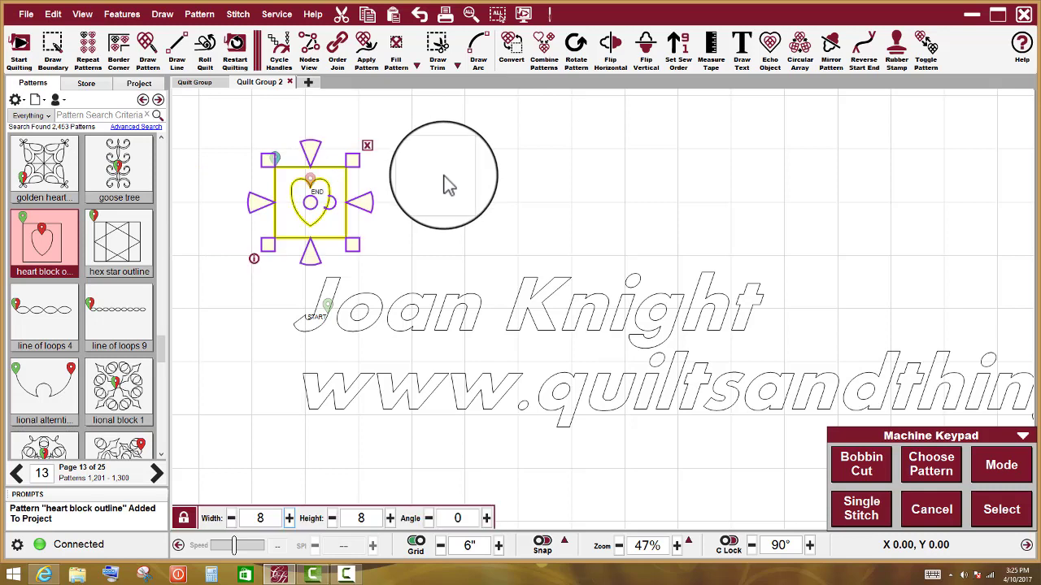
pyautogui.click(446, 181)
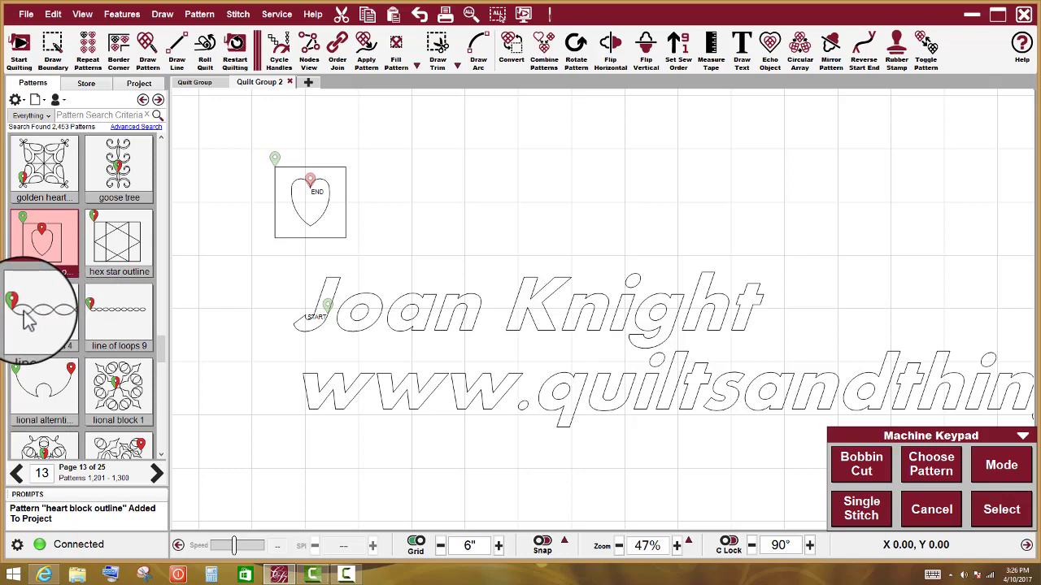
# Add the line of loops 4 pattern beside the heart and widen it to about 21.
pyautogui.moveTo(46, 321); pyautogui.dragTo(724, 237)
pyautogui.scroll(1, 553, 232)
pyautogui.click(802, 214)
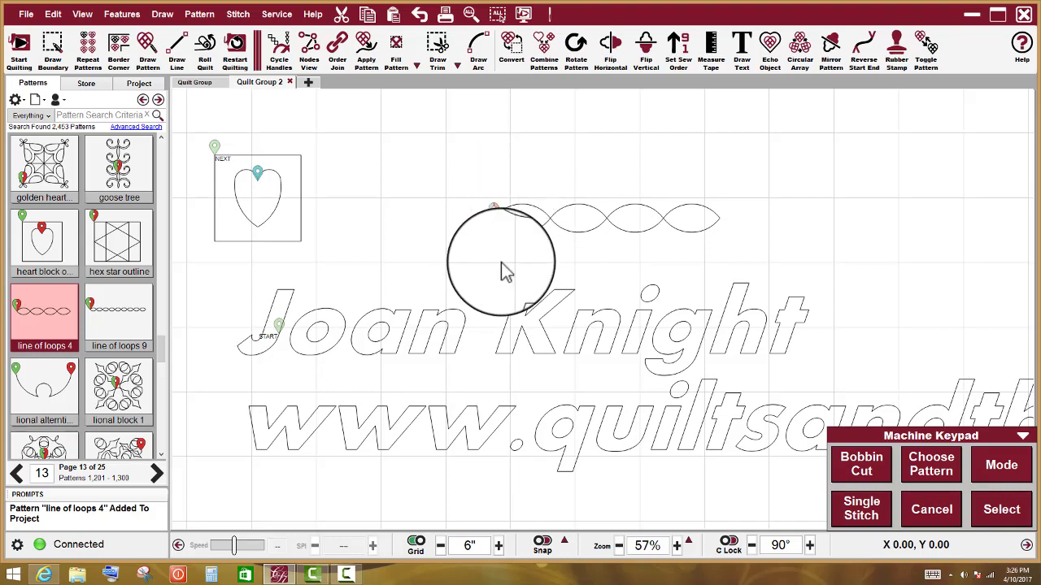
pyautogui.moveTo(163, 340); pyautogui.dragTo(159, 305)
pyautogui.scroll(-3, 158, 304)
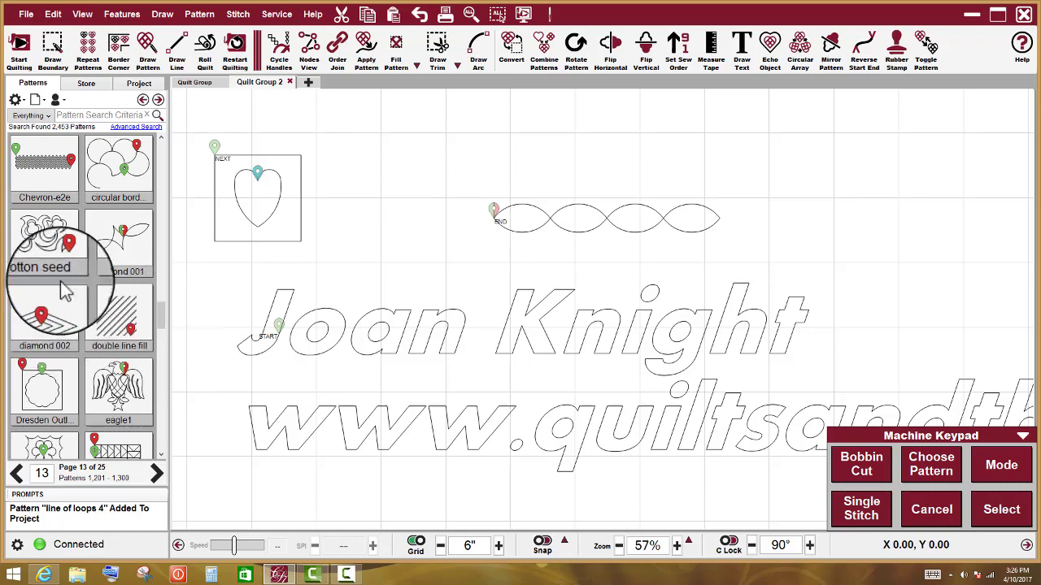
pyautogui.moveTo(162, 315); pyautogui.dragTo(165, 327)
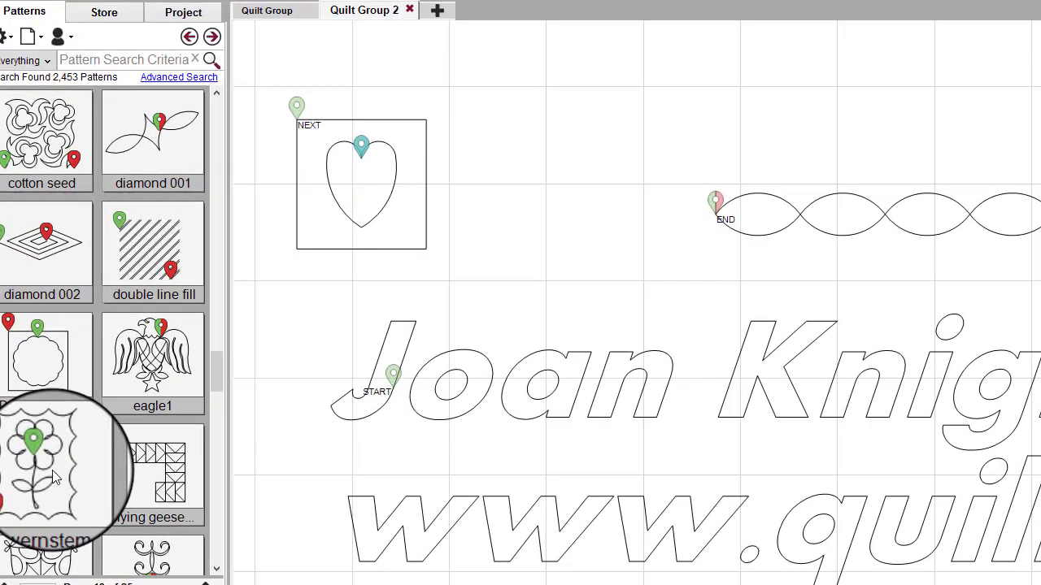
pyautogui.click(53, 389)
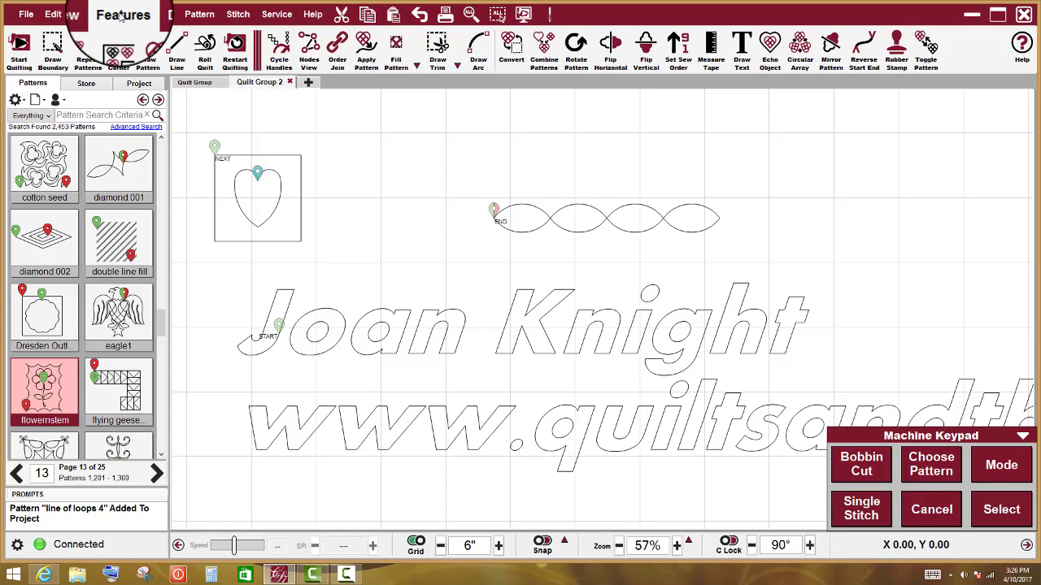
# Start a new edge-to-edge layout and set all four corners of its rectangular boundary.
pyautogui.click(120, 17)
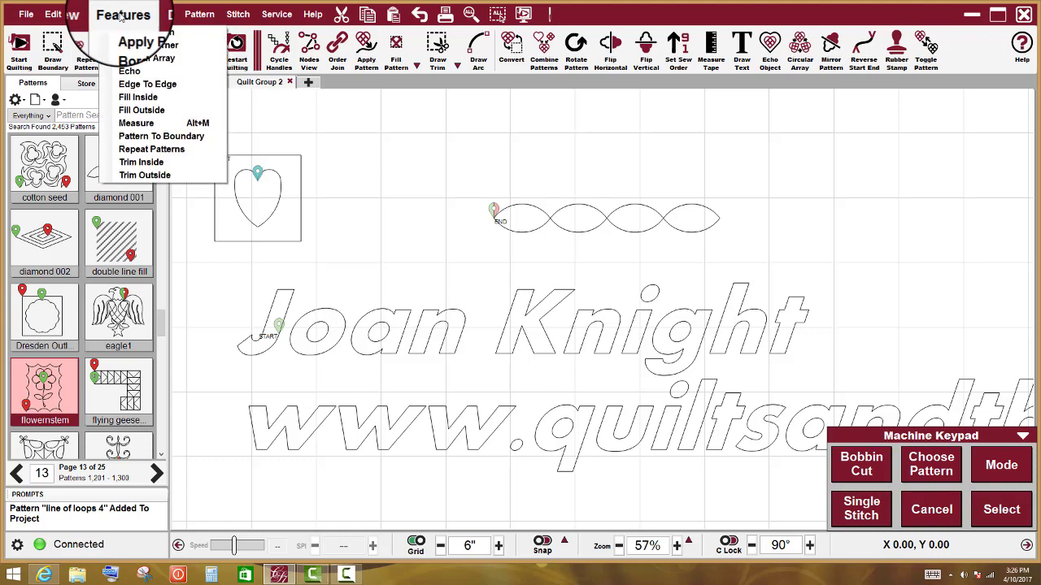
pyautogui.click(138, 86)
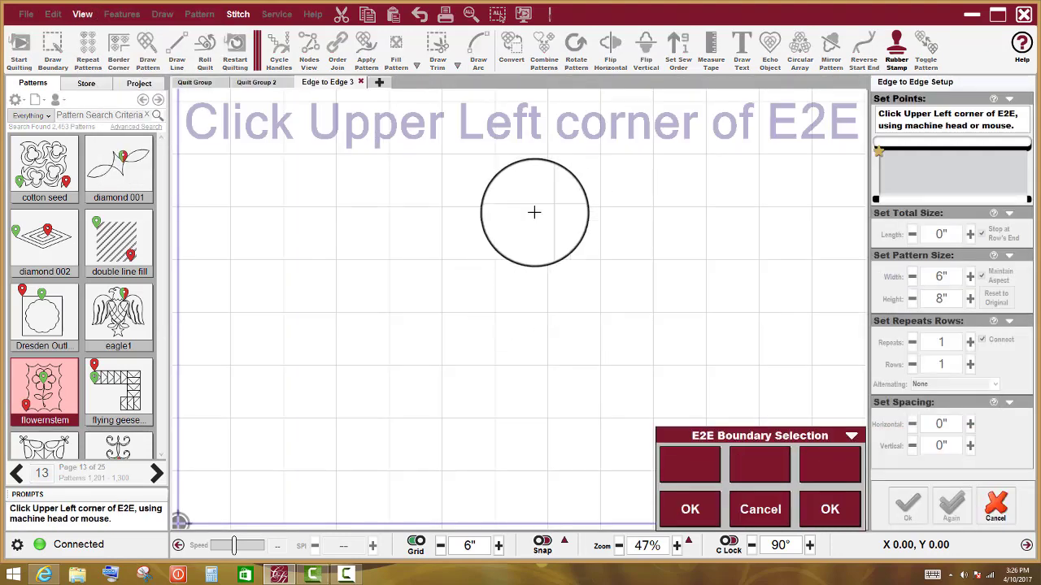
pyautogui.click(229, 154)
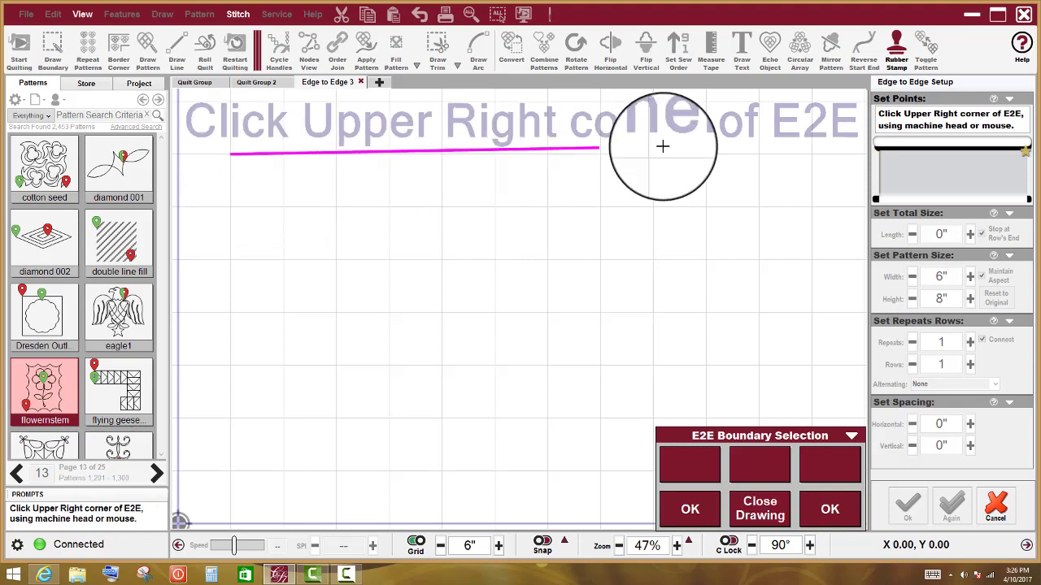
pyautogui.click(814, 151)
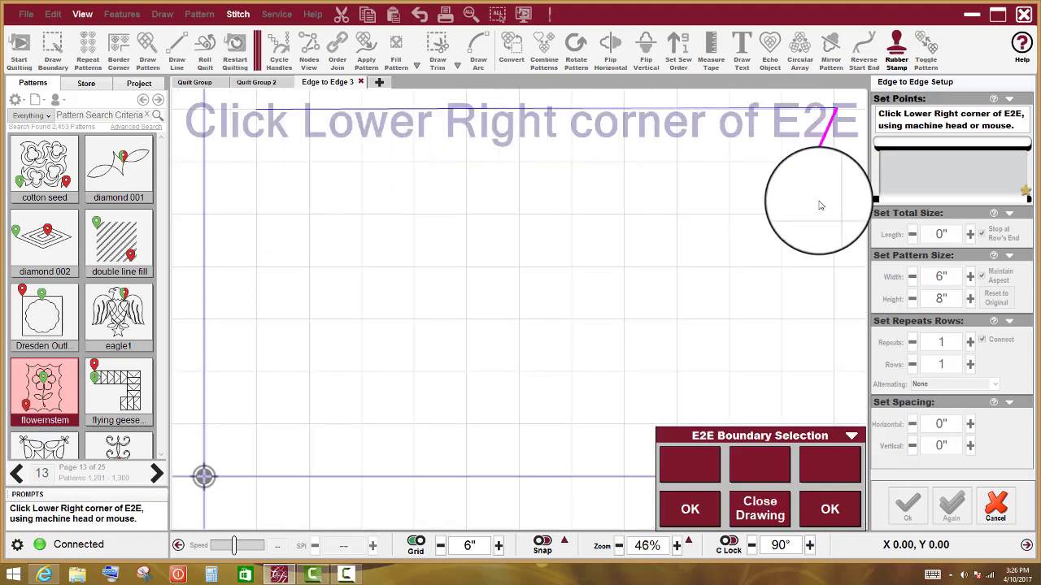
pyautogui.click(836, 374)
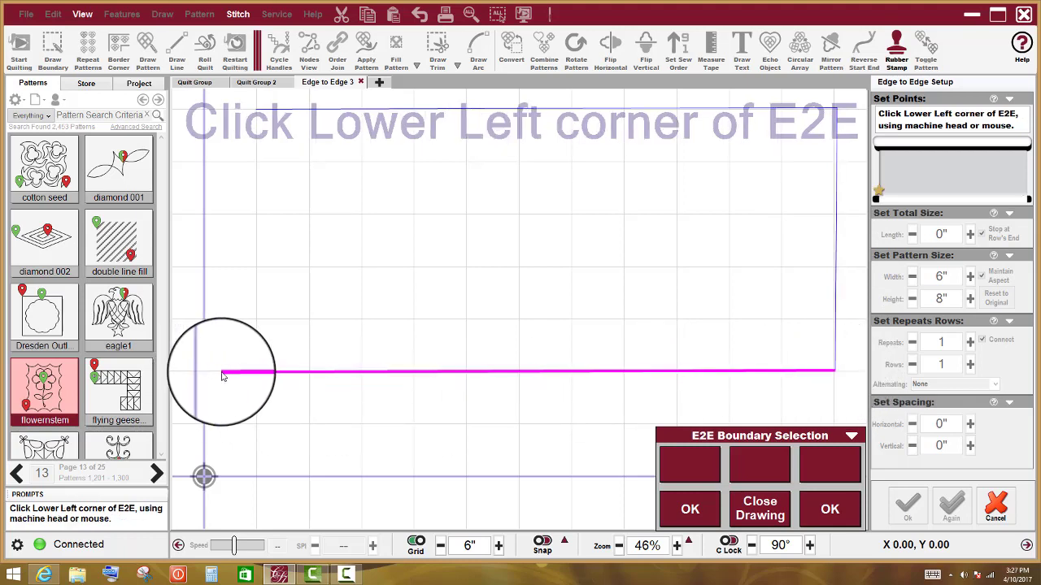
pyautogui.click(255, 372)
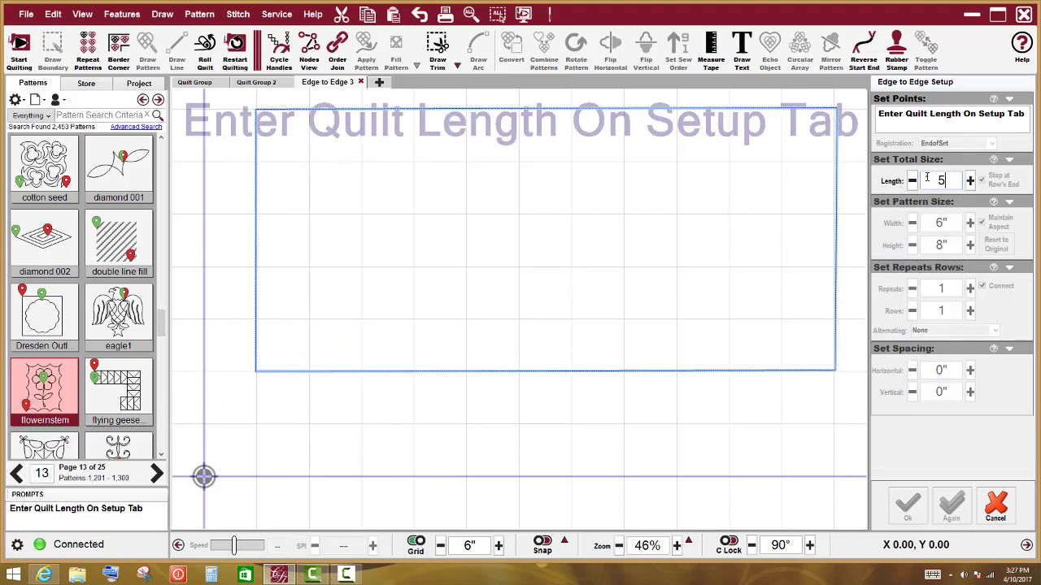
# Set the quilt length to 55 inches and accept switching to Place Two Pins registration.
pyautogui.click(926, 178)
pyautogui.write('55')
pyautogui.press('Return')
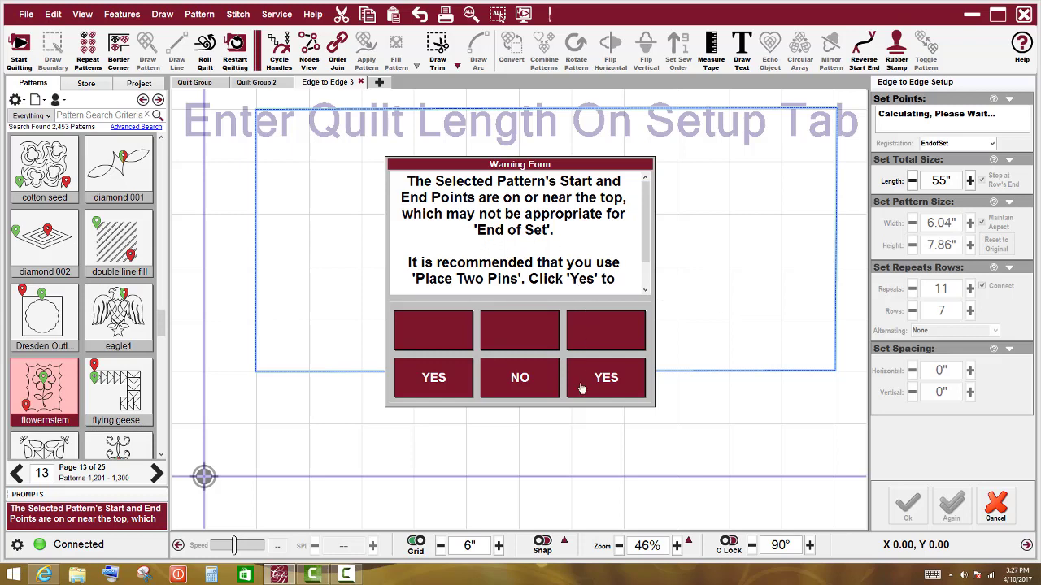
pyautogui.moveTo(650, 237); pyautogui.dragTo(650, 246)
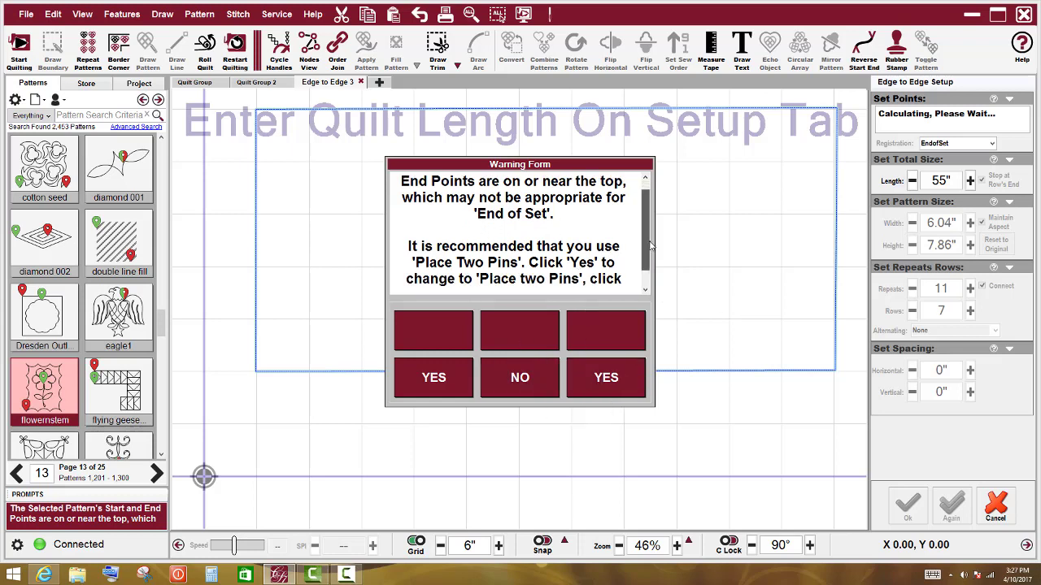
pyautogui.click(611, 391)
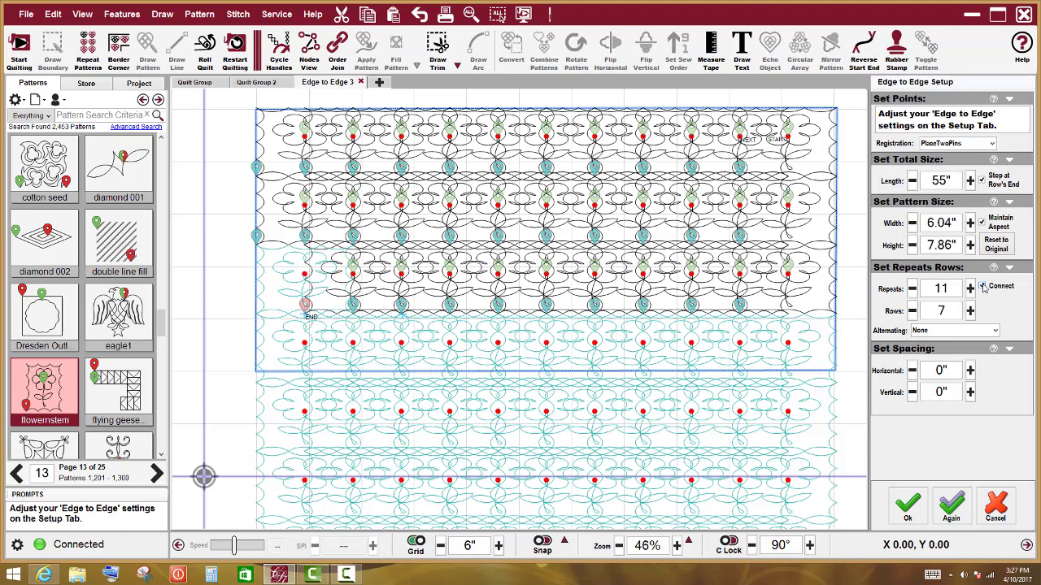
# Uncheck Connect under Set Repeats Rows so the flowerstem repeats stand alone.
pyautogui.click(982, 287)
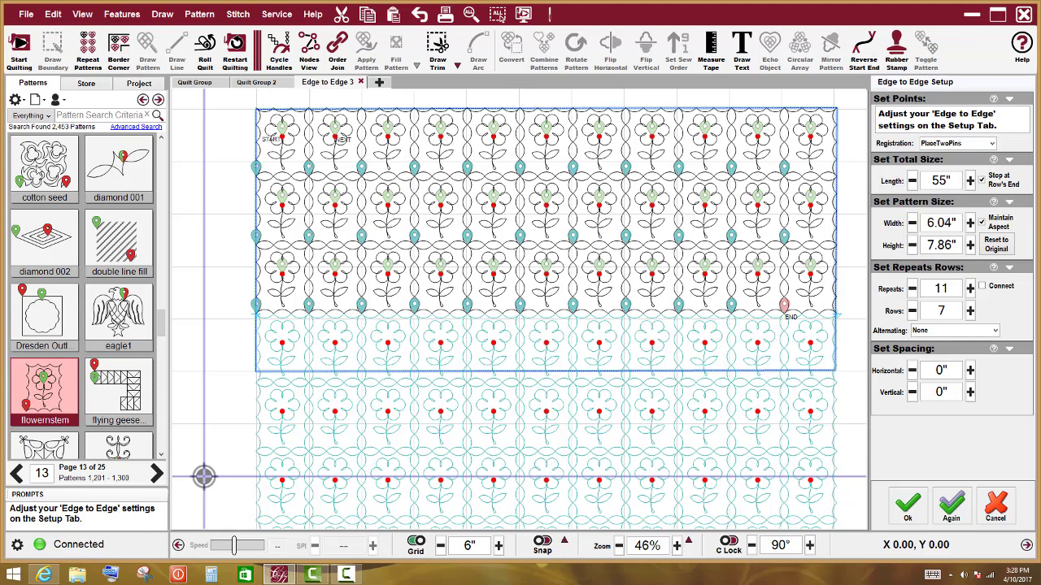
# Switch the edge-to-edge fill to cotton seed, giving 8.3" by 7.86" repeats, 8 across in 7 rows.
pyautogui.click(45, 167)
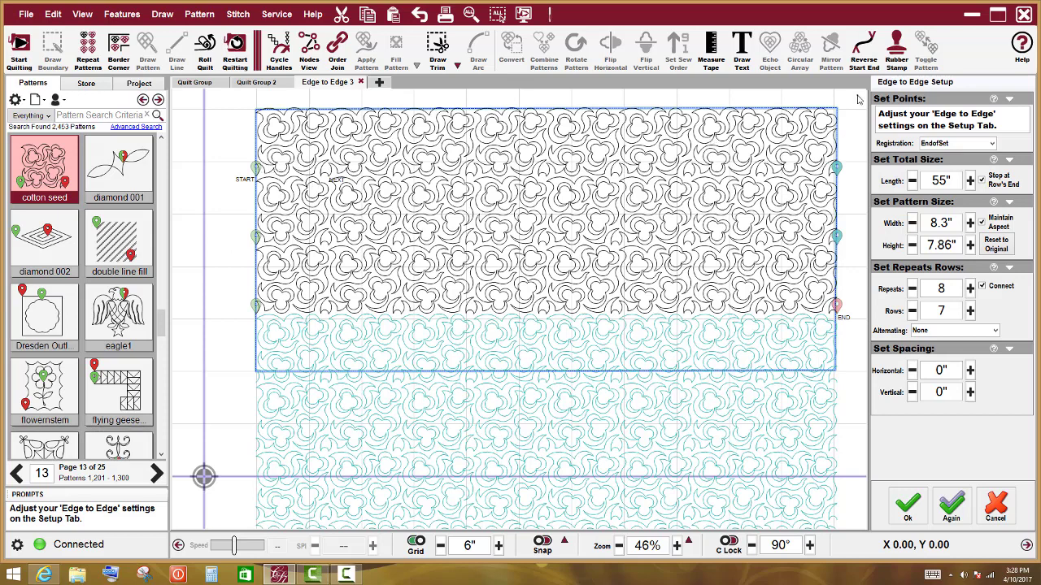
pyautogui.moveTo(854, 96); pyautogui.dragTo(260, 142)
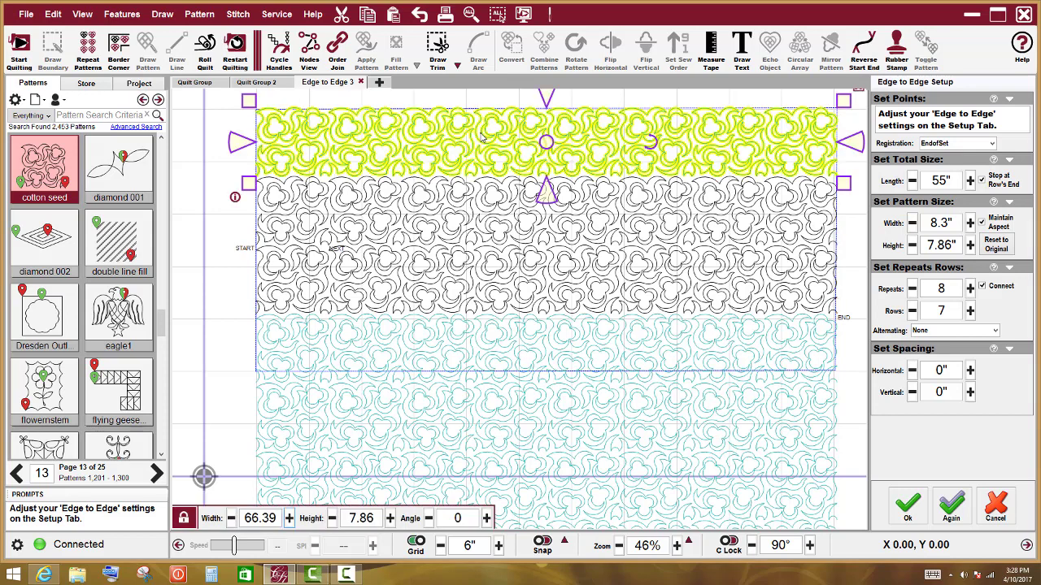
pyautogui.click(232, 285)
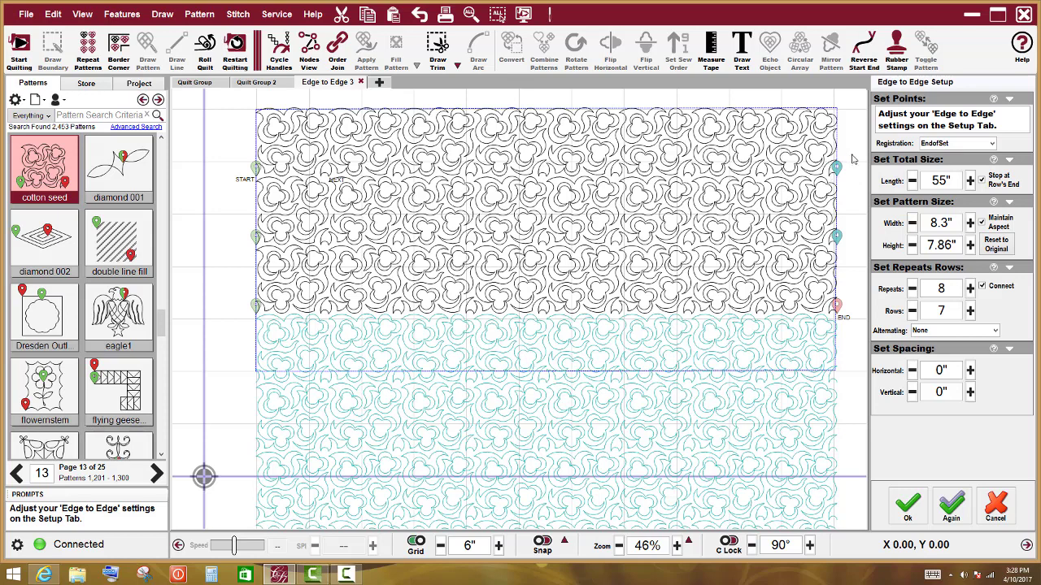
# Accept the cotton seed edge-to-edge setup and hide all start, end and jump markers.
pyautogui.click(908, 508)
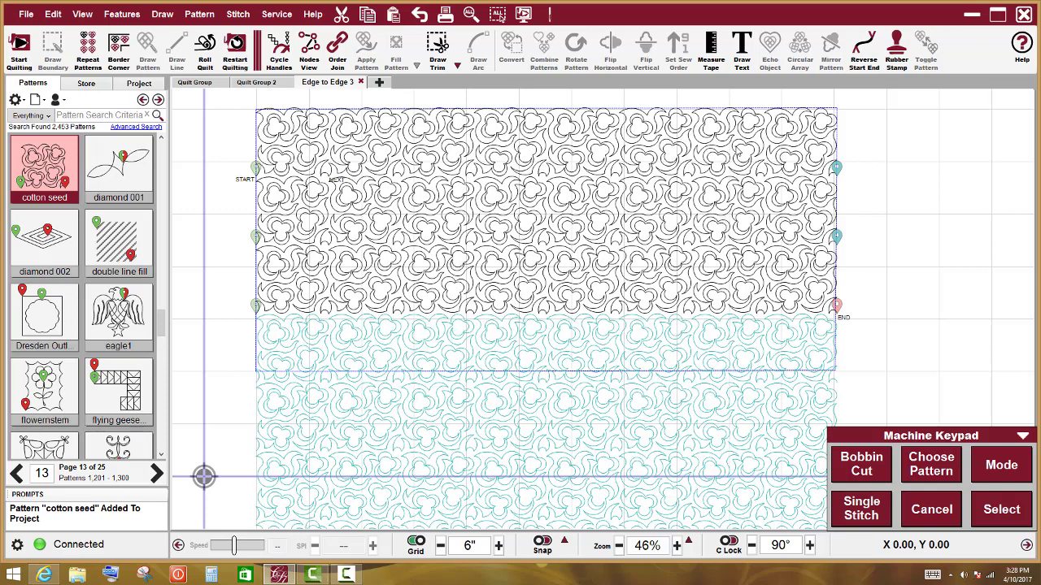
pyautogui.rightClick(737, 151)
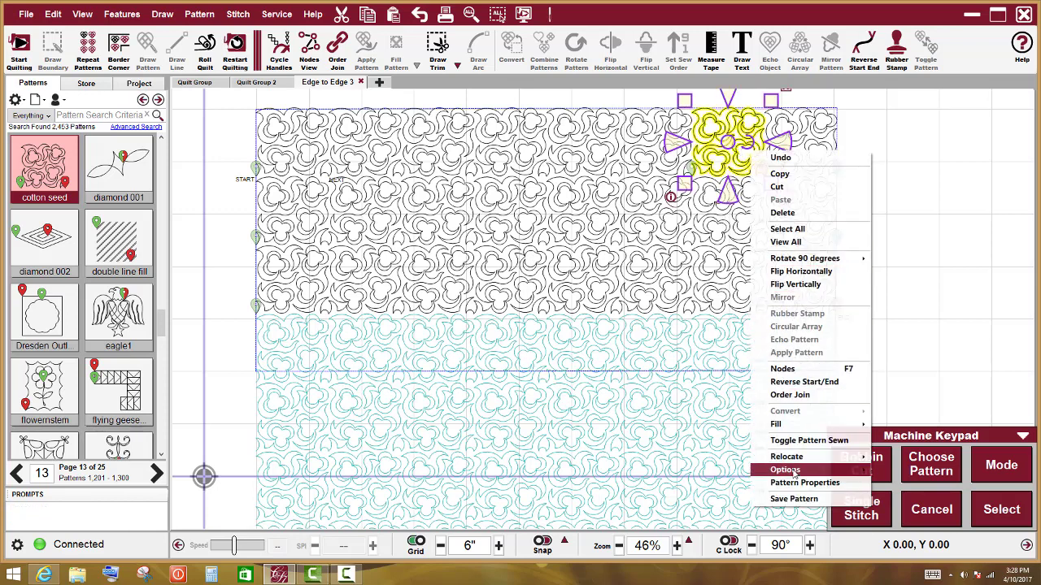
pyautogui.moveTo(795, 474)
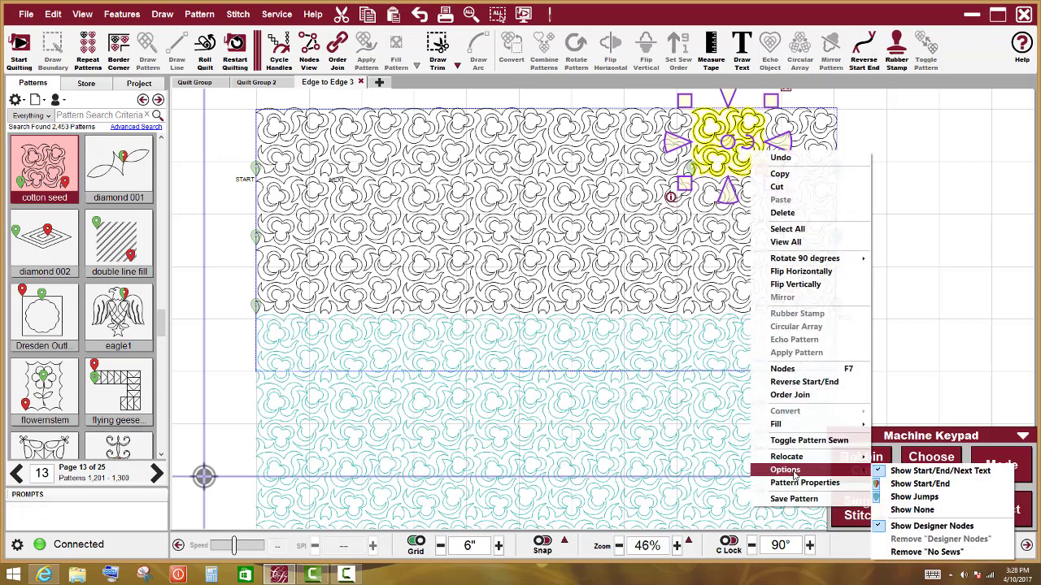
pyautogui.click(912, 510)
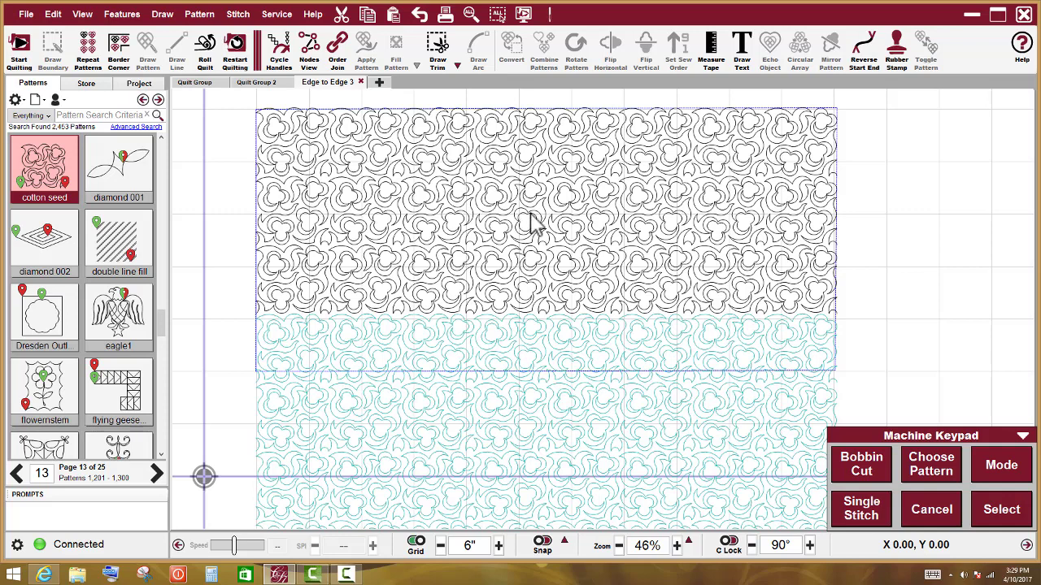
# Show all start, end and jump markers on the cotton seed fill, then deselect the block.
pyautogui.rightClick(463, 149)
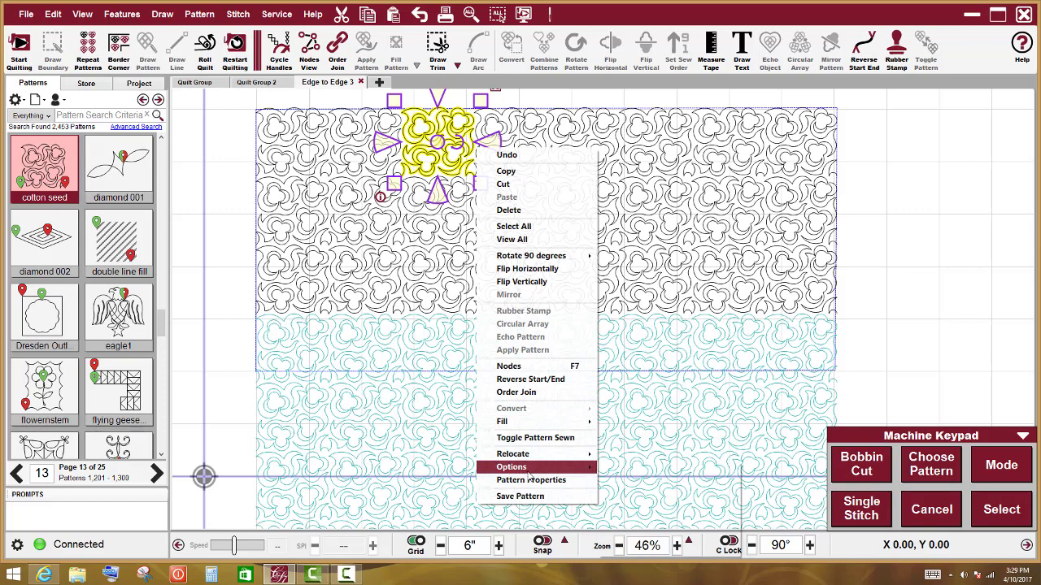
pyautogui.moveTo(548, 470)
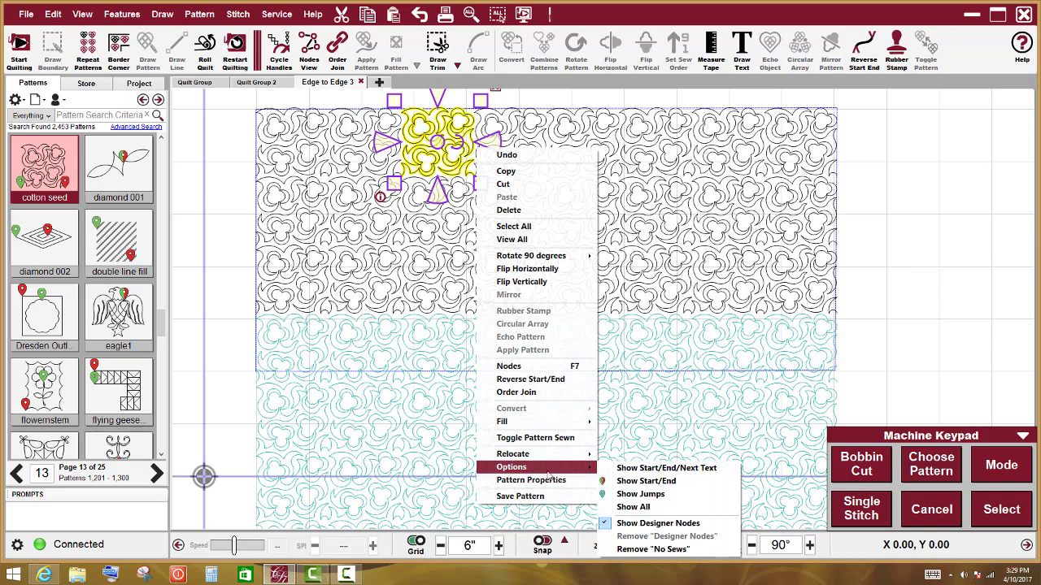
pyautogui.click(642, 507)
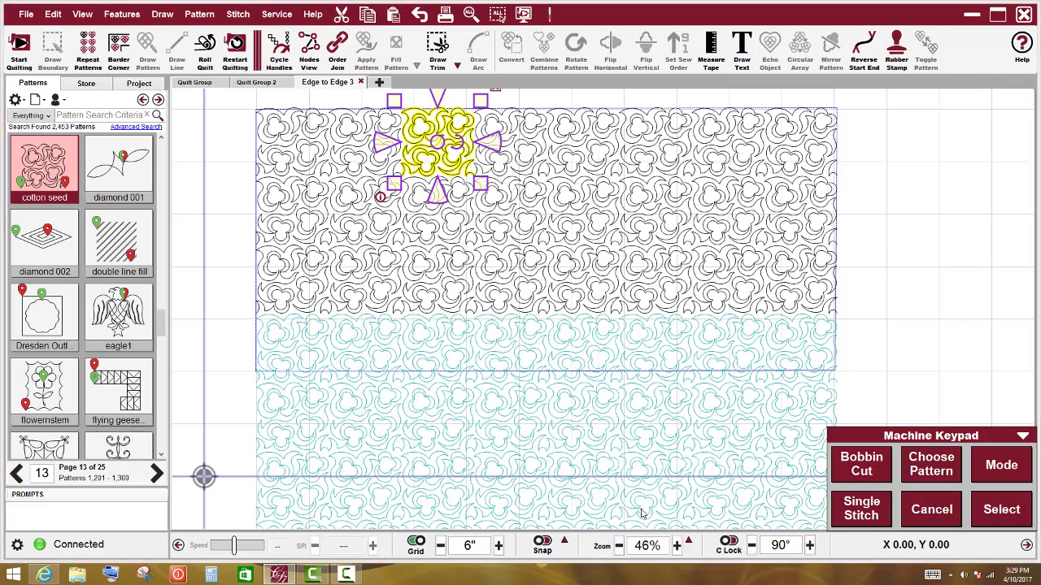
pyautogui.click(919, 201)
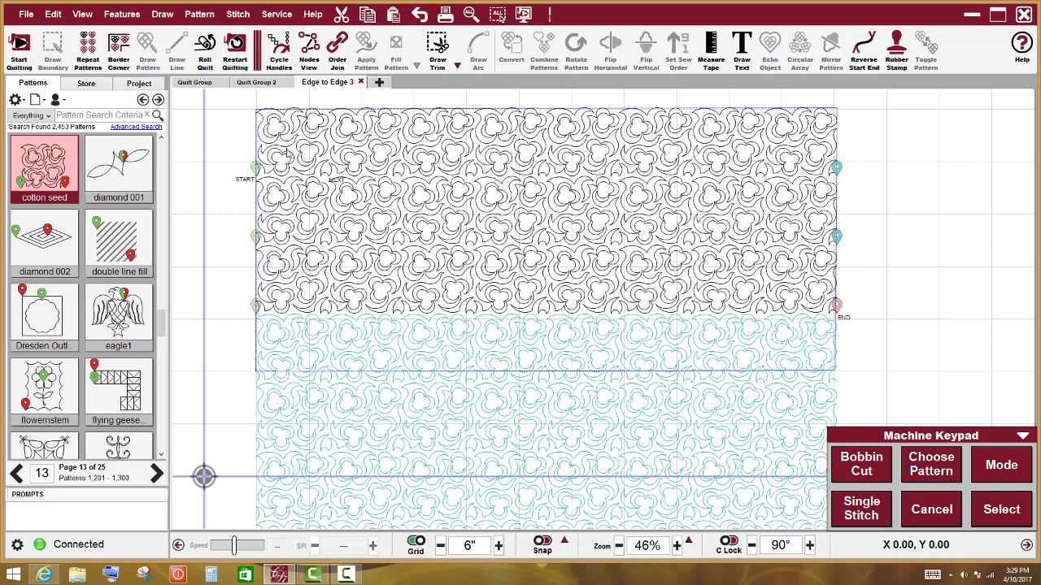